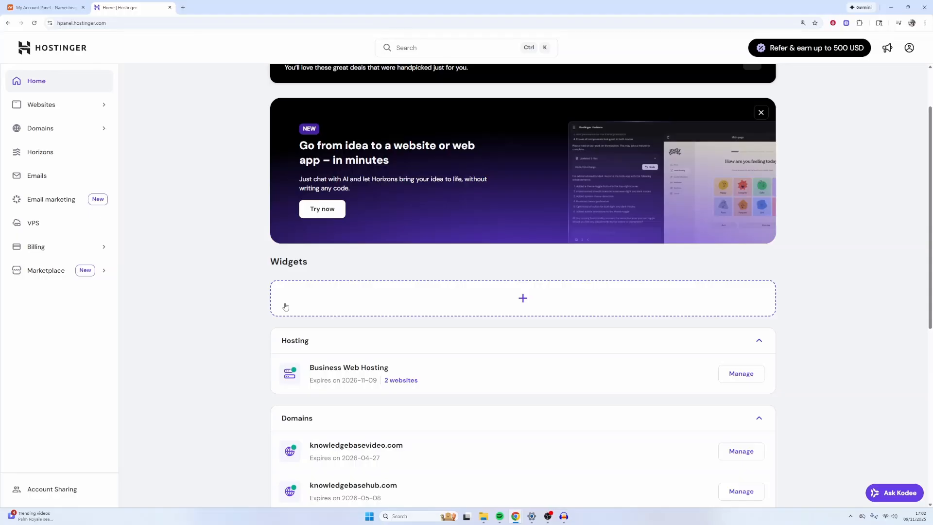
Step: From the websites list, start adding a new WordPress website to the Business Web Hosting plan
scroll(286, 307, "up", 2)
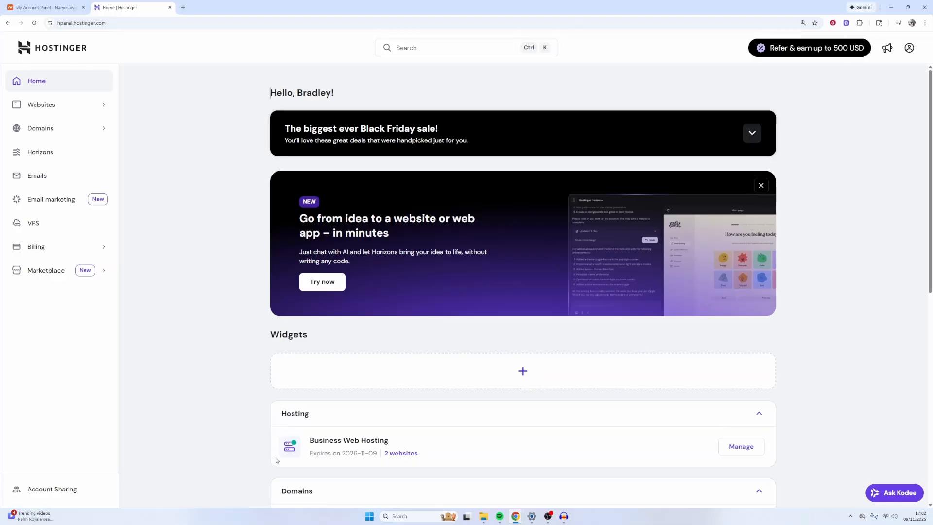
scroll(286, 418, "down", 1)
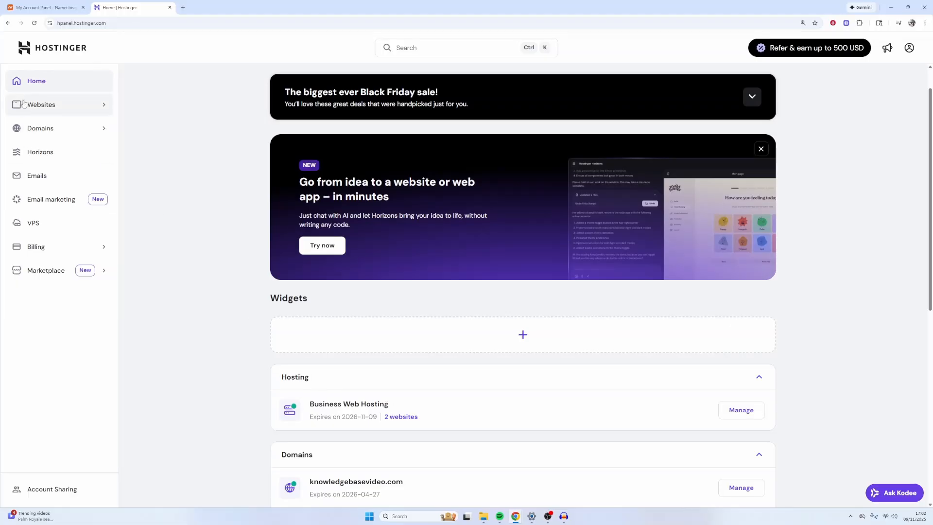
left_click(63, 108)
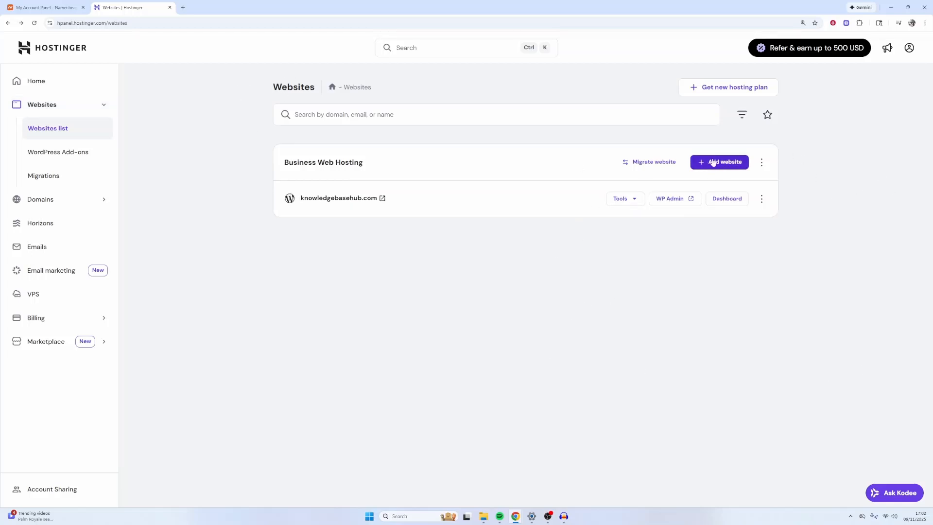
left_click(712, 165)
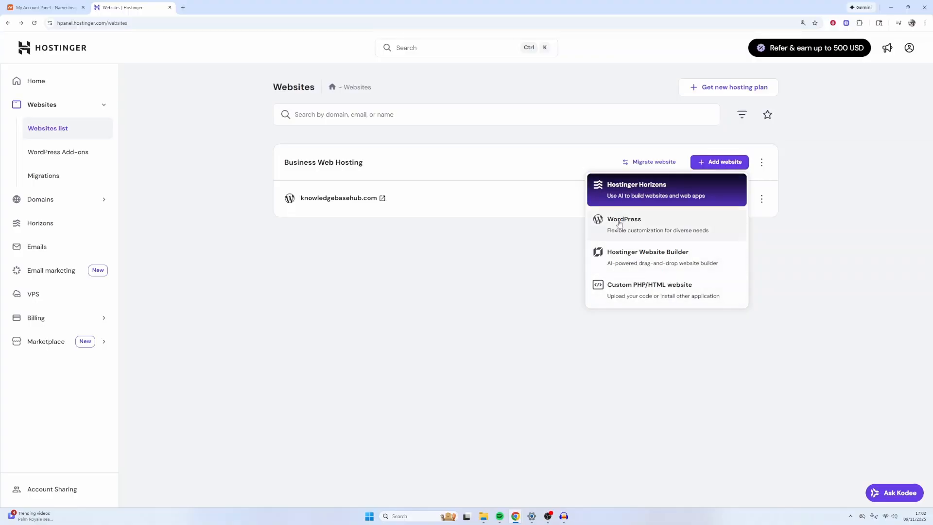
left_click(648, 224)
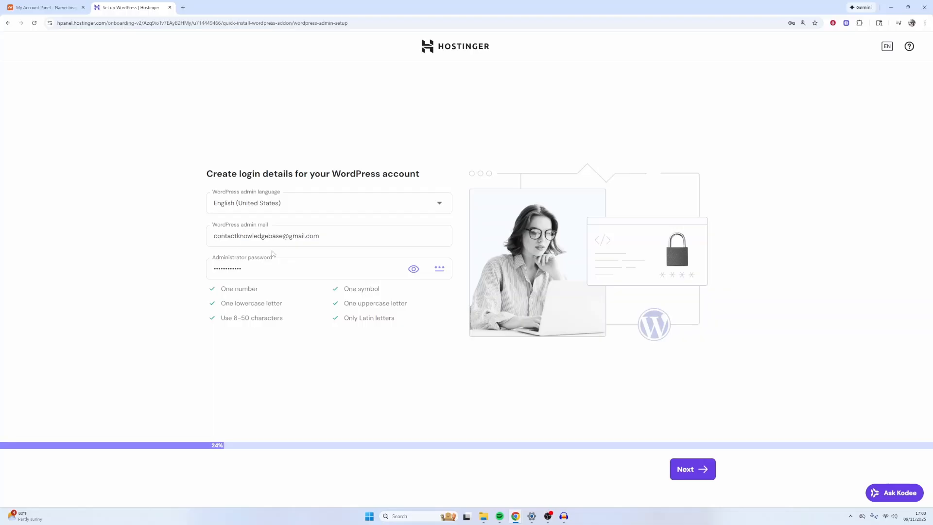
Step: Accept the WordPress admin login details and choose to build the site with pre-built websites and themes
left_click(686, 470)
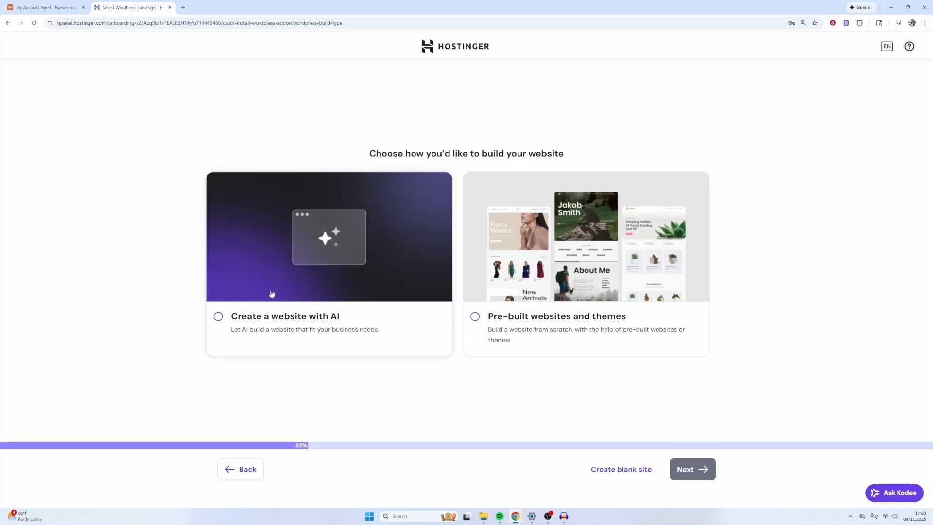
left_click(500, 335)
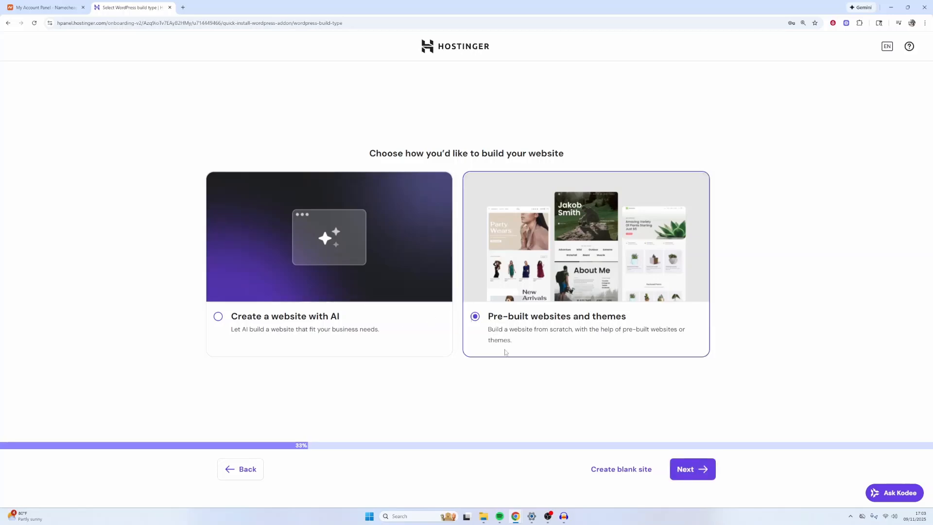
left_click(691, 469)
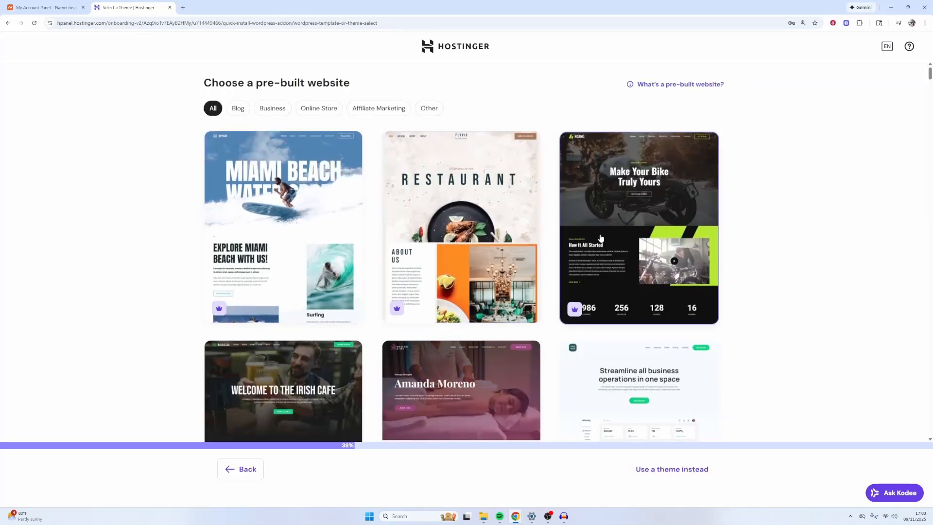
Step: Use a theme instead of a pre-built website, choose OceanWP, and accept the recommended plugins
left_click(669, 469)
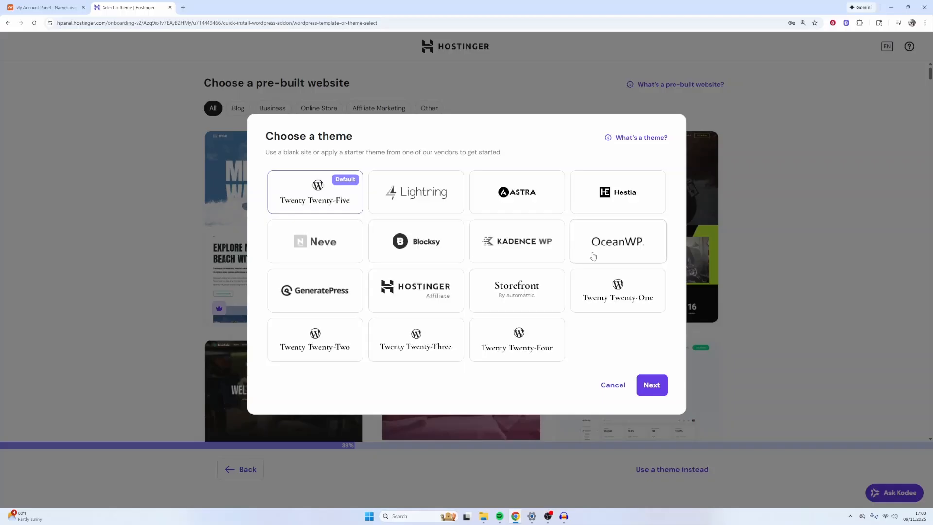
left_click(608, 249)
left_click(652, 385)
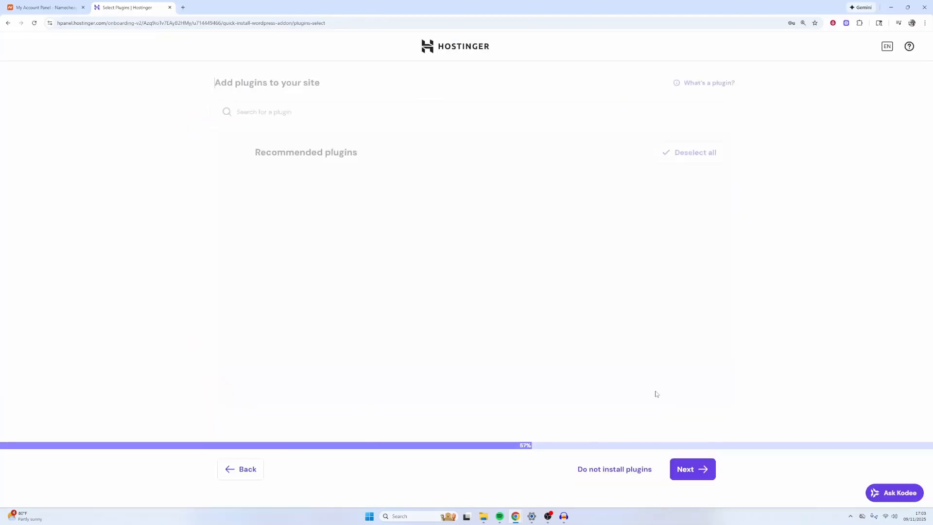
left_click(704, 468)
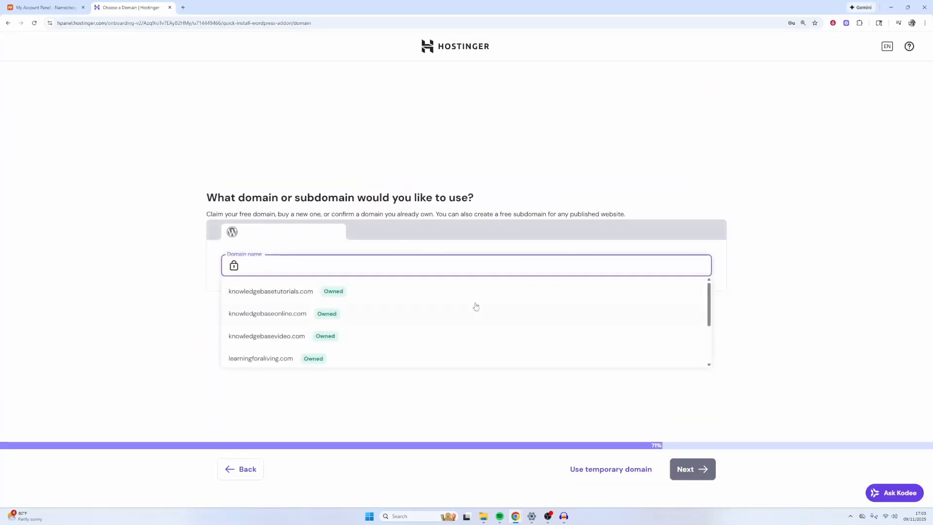
Step: Switch to the Namecheap account dashboard and copy the domain name onlinehowtoguide.click
left_click_drag(209, 197, 480, 198)
left_click(197, 200)
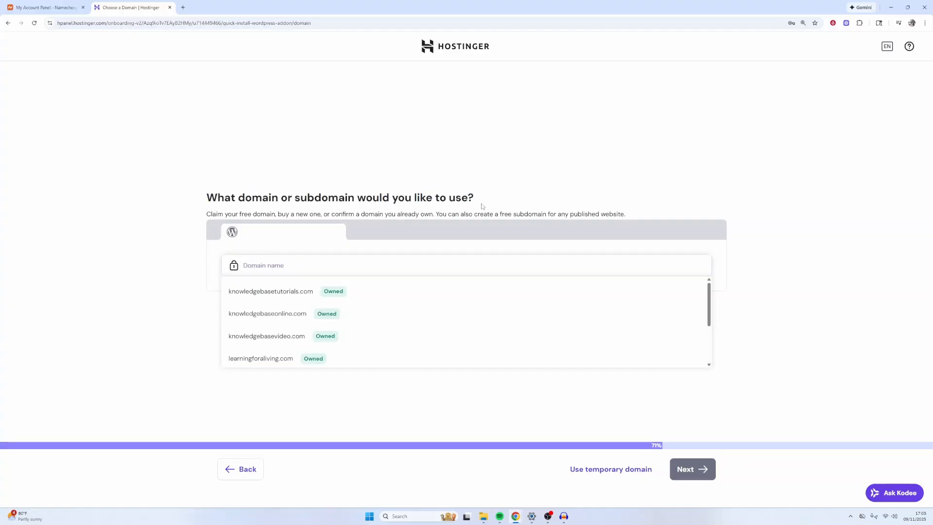
left_click(67, 6)
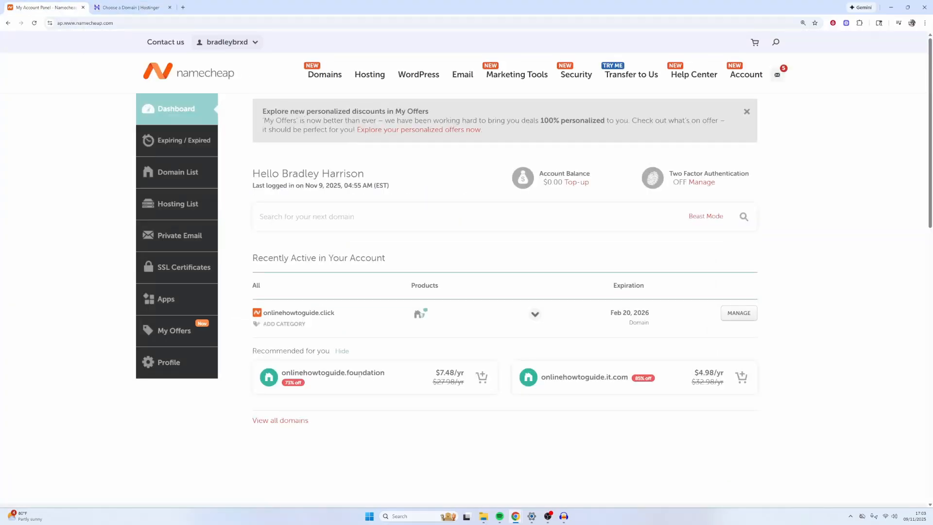
left_click_drag(341, 313, 264, 314)
right_click(273, 314)
left_click(292, 325)
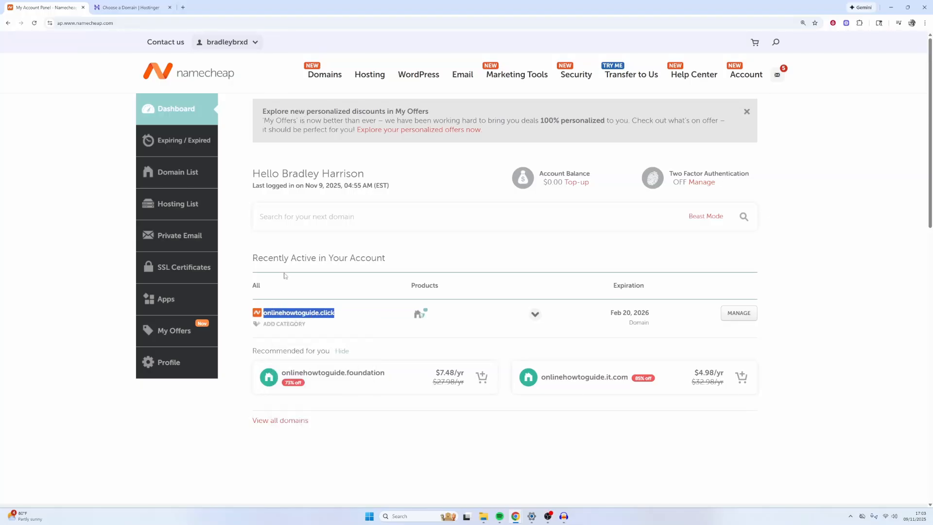
Step: Back in Hostinger, enter onlinehowtoguide.click as the site's domain, select it as an already owned domain, and continue the setup
key("ctrl+Tab")
left_click(285, 264)
right_click(275, 271)
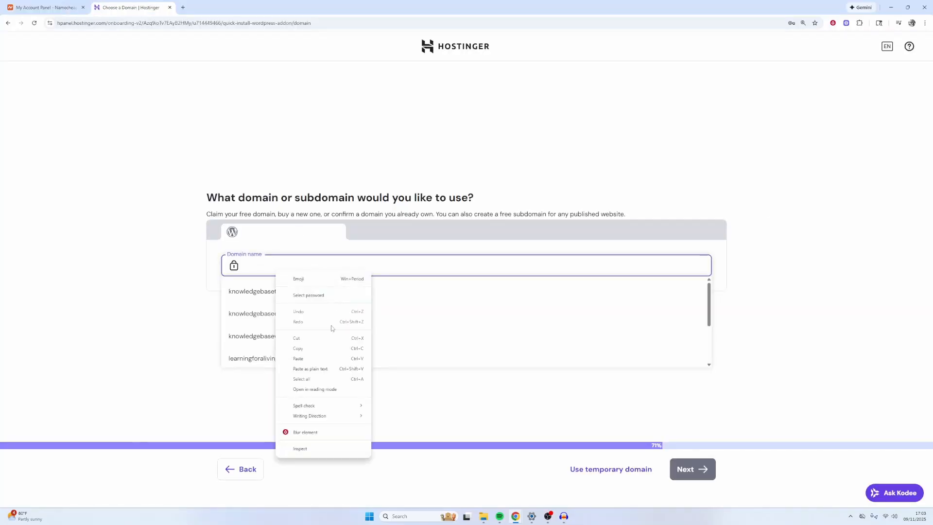
left_click(317, 360)
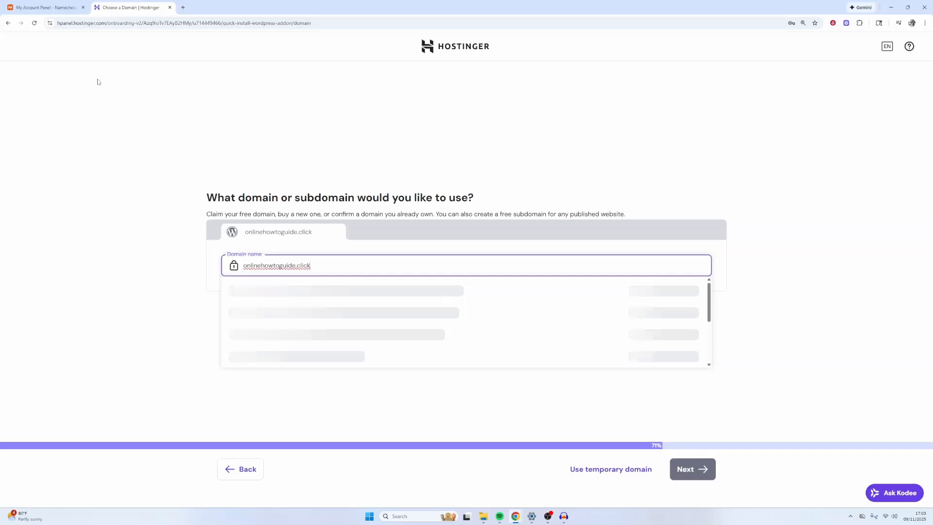
left_click(52, 8)
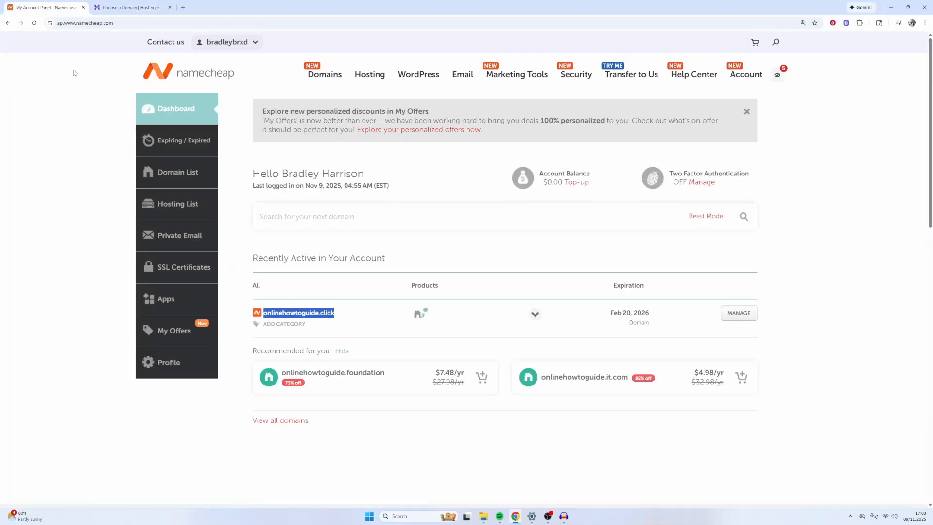
left_click(146, 11)
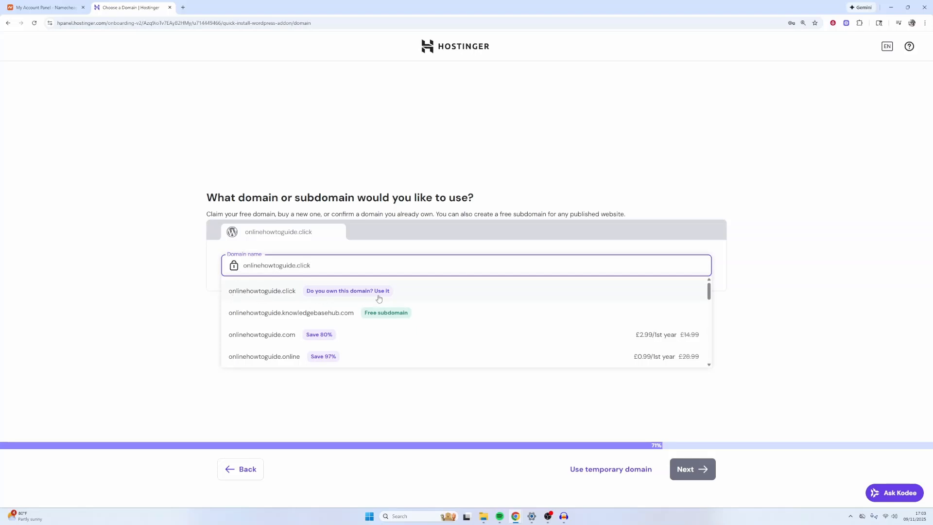
left_click(360, 297)
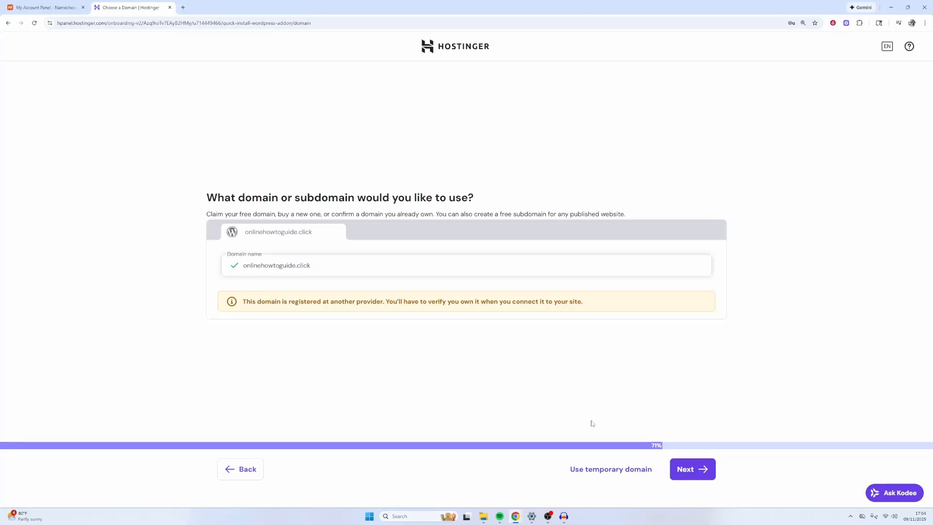
left_click(698, 470)
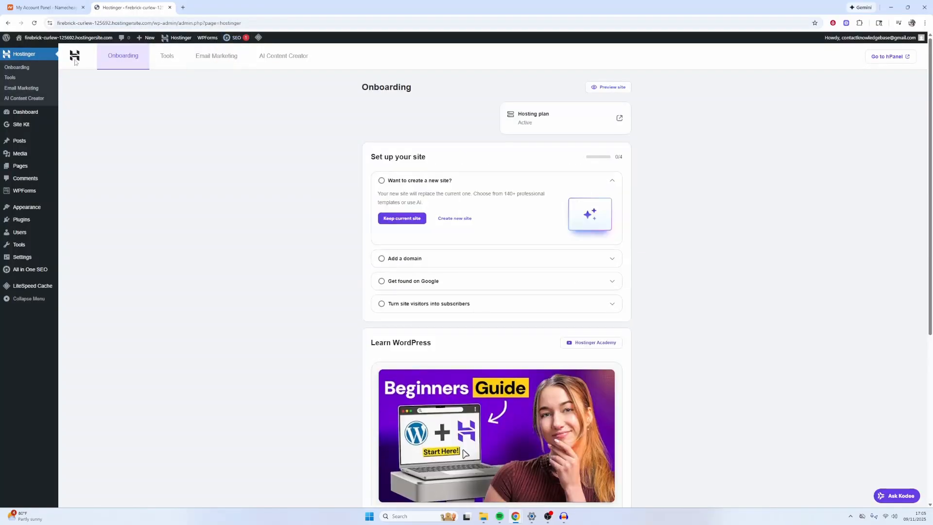
Step: Return to Hostinger's websites list and open the domain connection guide for onlinehowtoguide.click
mouse_move(23, 38)
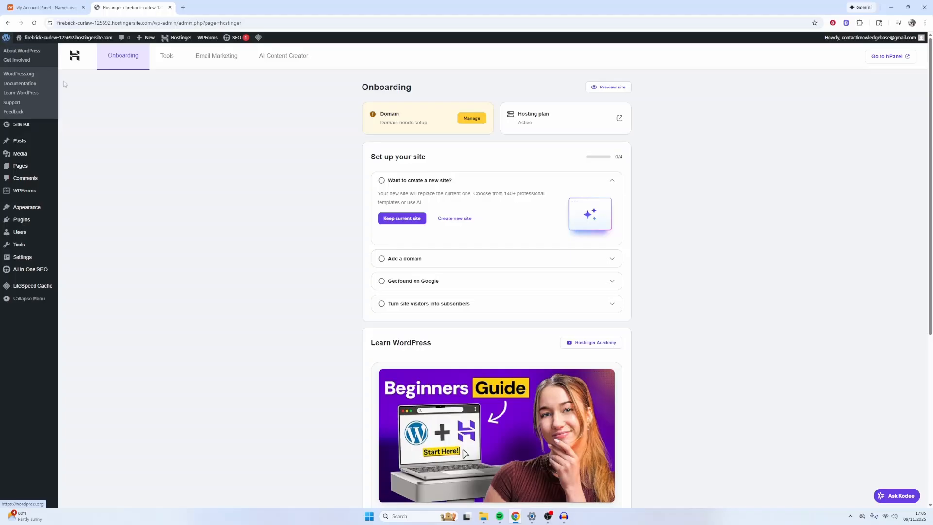
left_click(8, 23)
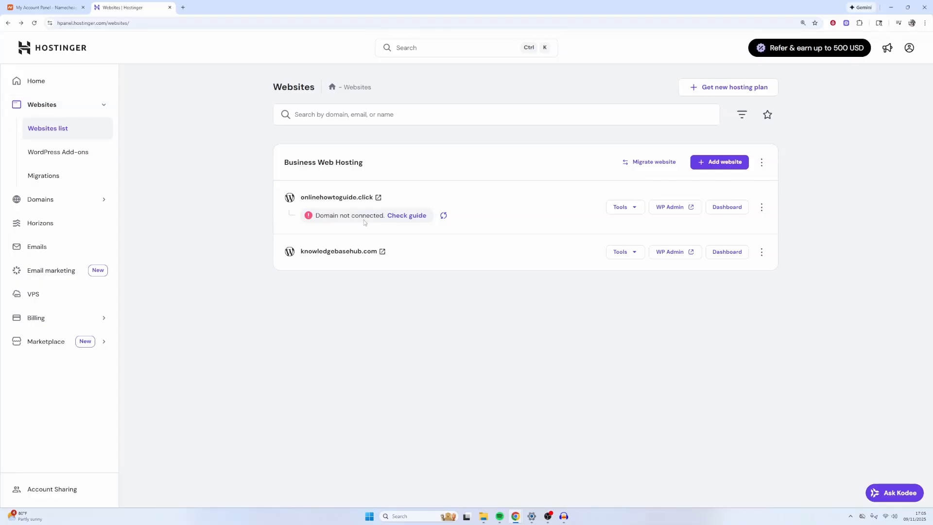
left_click(399, 220)
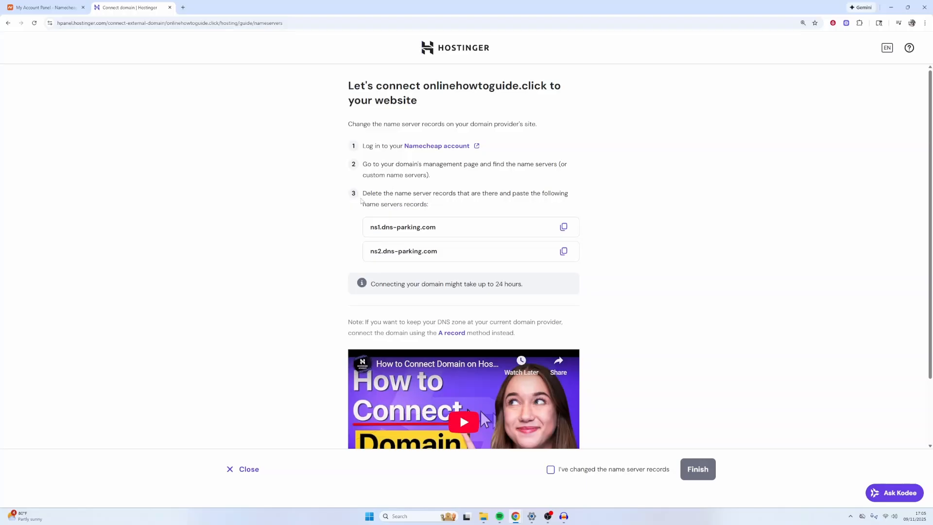
left_click_drag(394, 193, 452, 193)
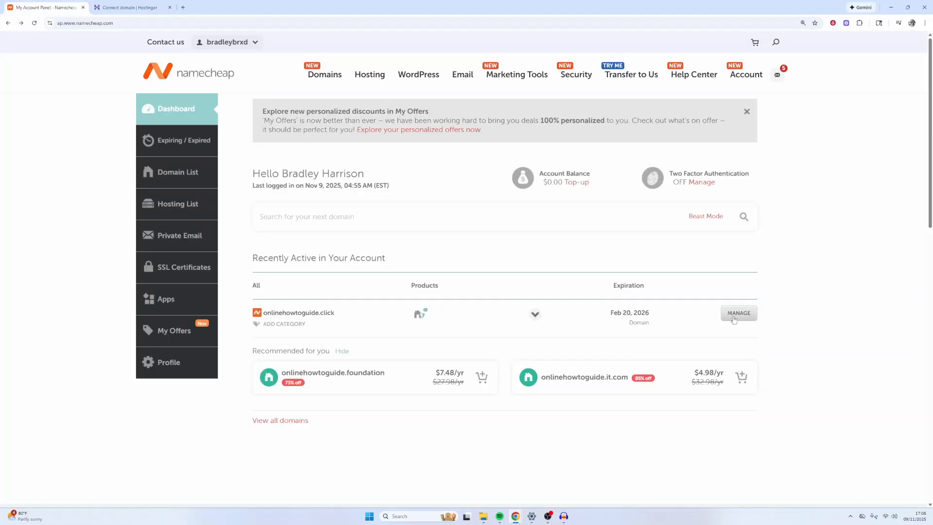
Step: In Namecheap, open the management page of onlinehowtoguide.click and set its nameservers to Custom DNS
left_click(735, 319)
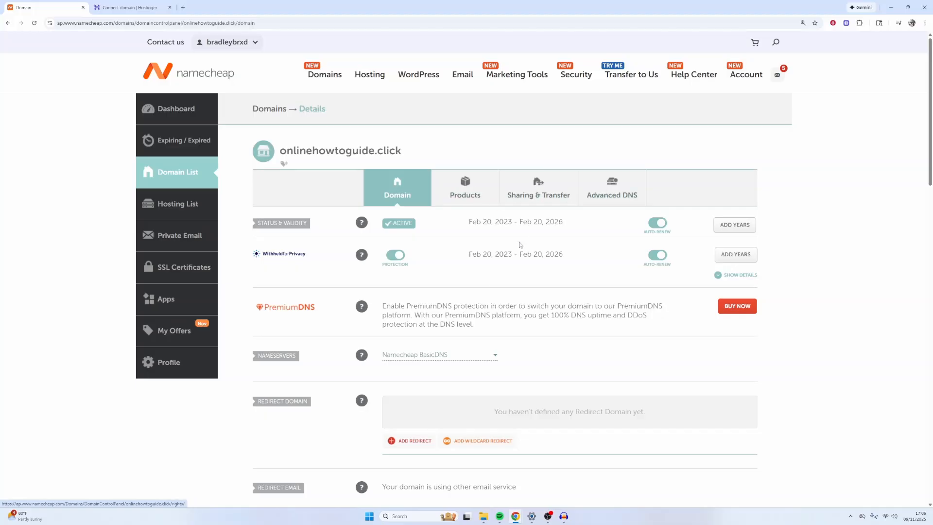
left_click(451, 357)
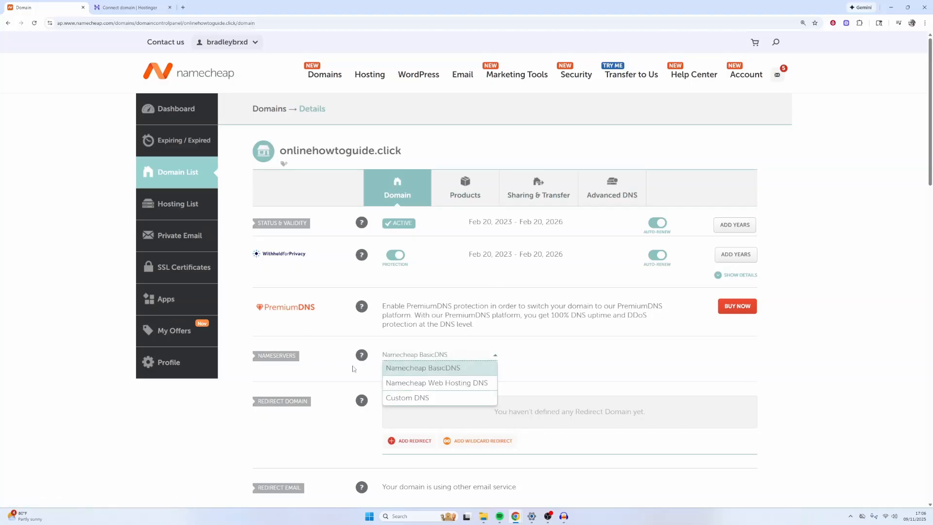
left_click(396, 398)
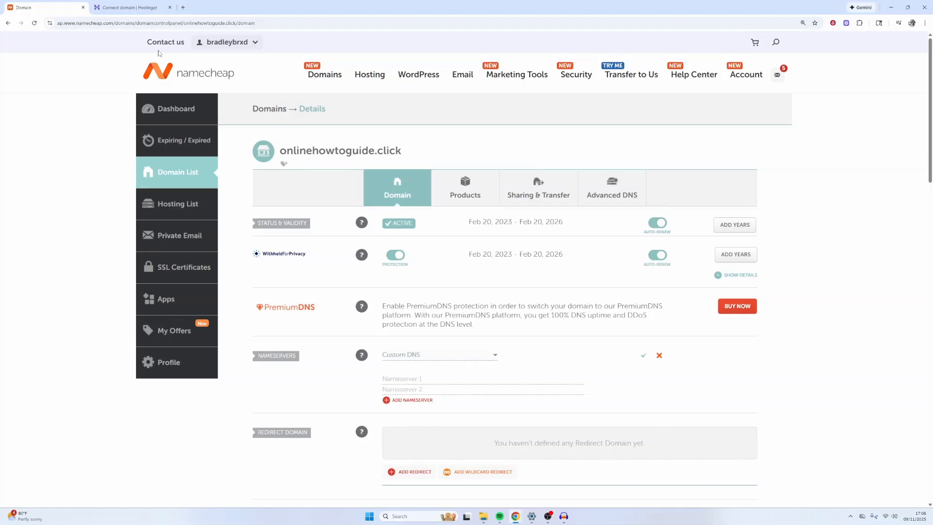
Step: Copy ns1.dns-parking.com from Hostinger's connection guide and paste it as Nameserver 1 in Namecheap
left_click(141, 11)
left_click(564, 226)
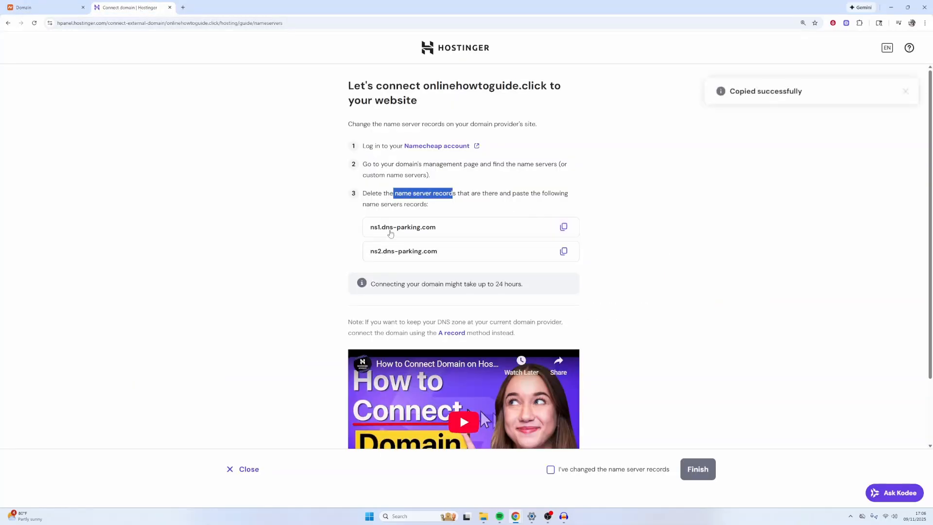
left_click(67, 9)
right_click(408, 381)
left_click(427, 284)
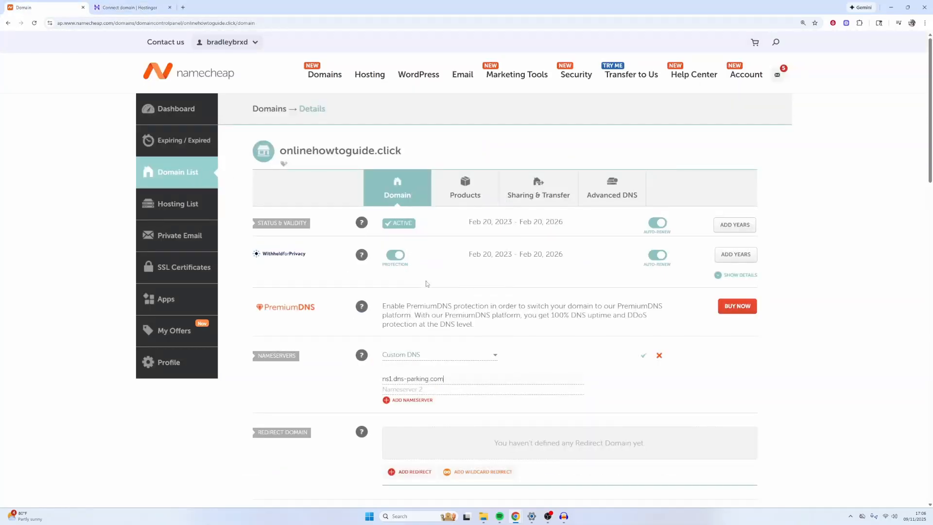
Step: Copy ns2.dns-parking.com from Hostinger's guide, paste it as Nameserver 2 in Namecheap, and save the custom nameservers
left_click(141, 7)
left_click(563, 251)
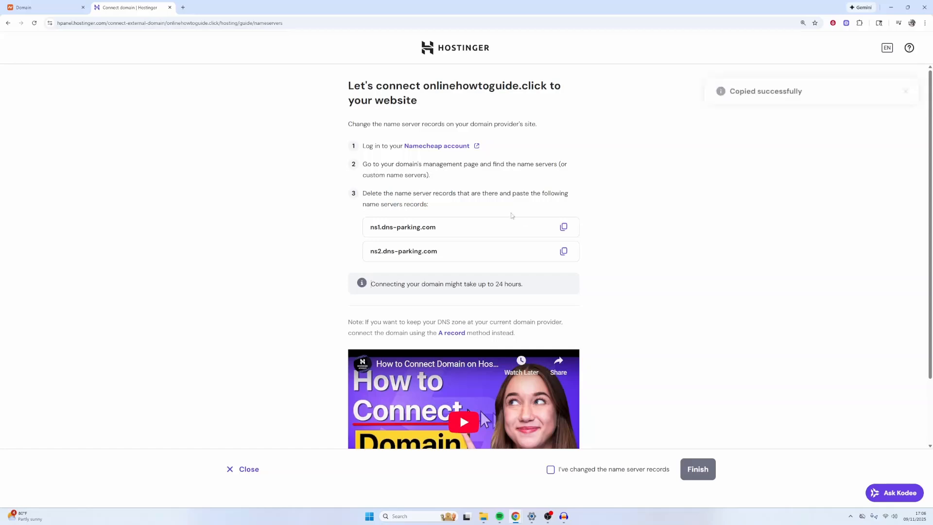
left_click(71, 6)
right_click(438, 391)
left_click(460, 293)
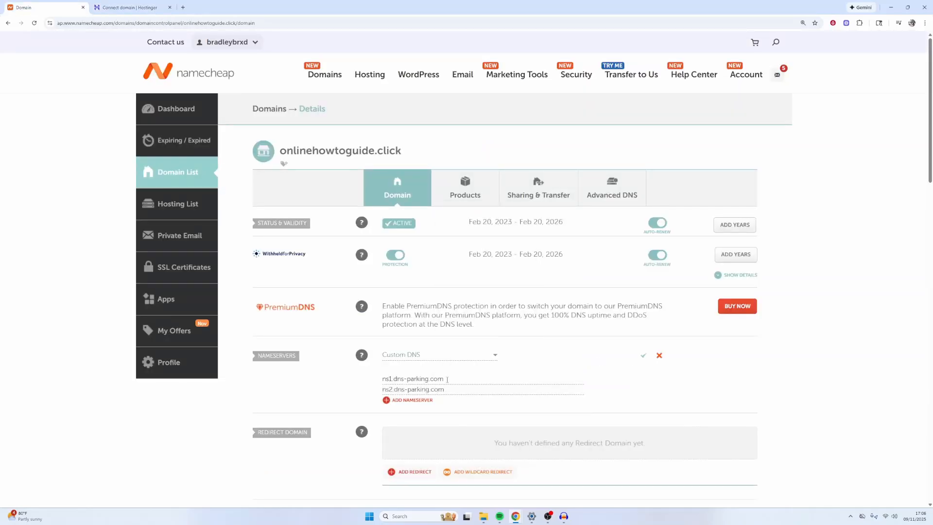
left_click(642, 357)
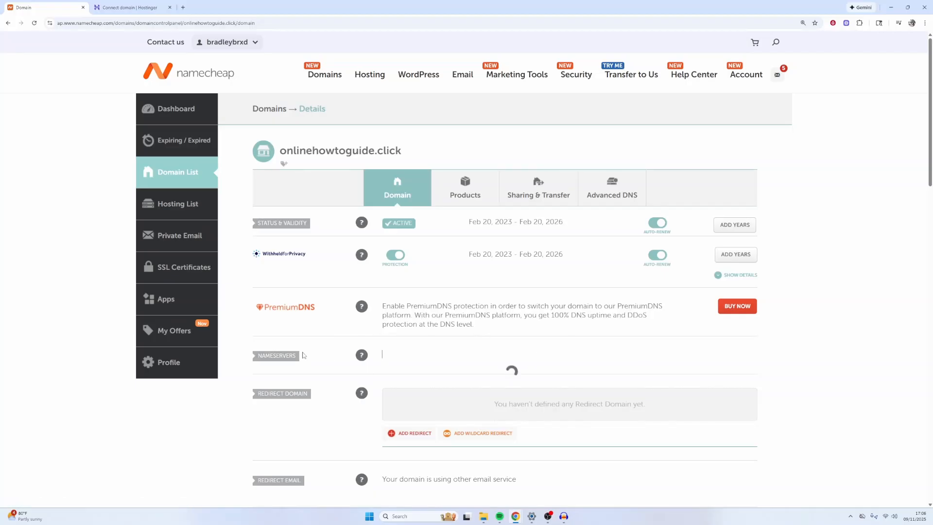
Step: Return to Hostinger's connection guide, review the connection time note, and confirm that the name server records have been changed
left_click(158, 4)
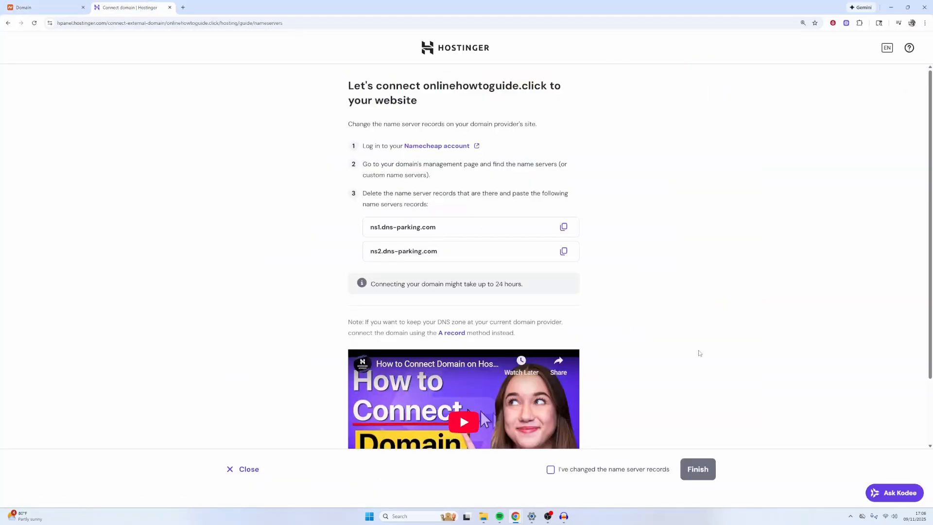
scroll(700, 354, "down", 1)
left_click_drag(494, 248, 522, 248)
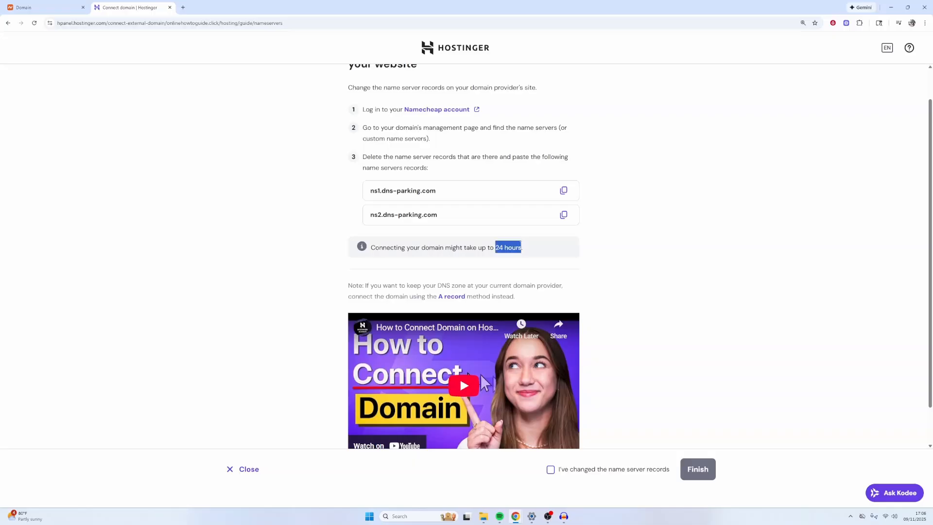
left_click(518, 246)
scroll(390, 221, "down", 1)
left_click(551, 470)
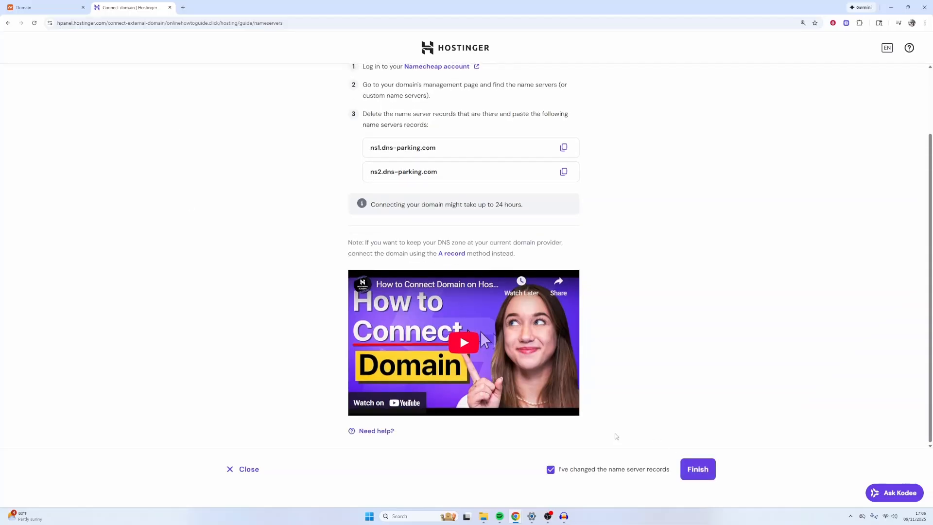
Step: Check the custom nameservers entered for onlinehowtoguide.click in Namecheap, and return to Hostinger's connection guide
left_click(78, 5)
scroll(350, 262, "down", 3)
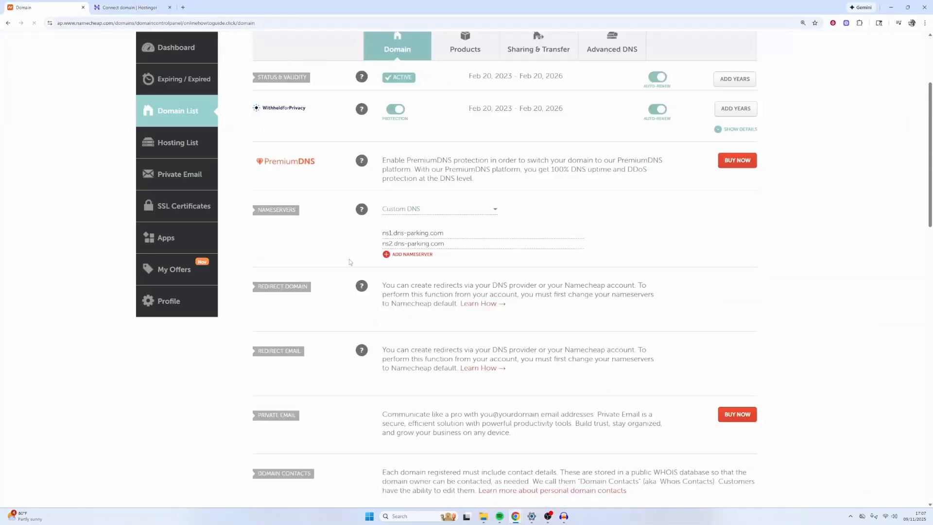
scroll(418, 245, "up", 2)
left_click(141, 8)
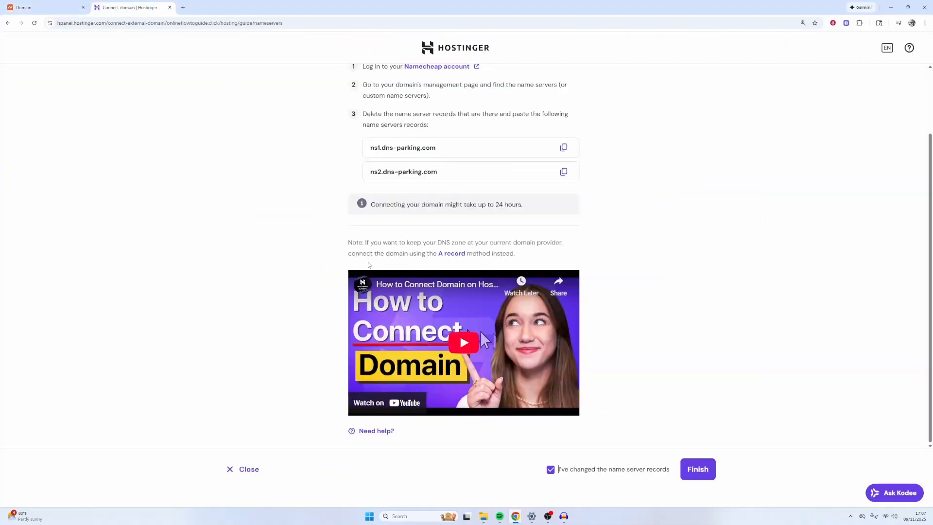
Step: Finish Hostinger's domain connection guide and close the connection notice to get back to the websites list
left_click(694, 471)
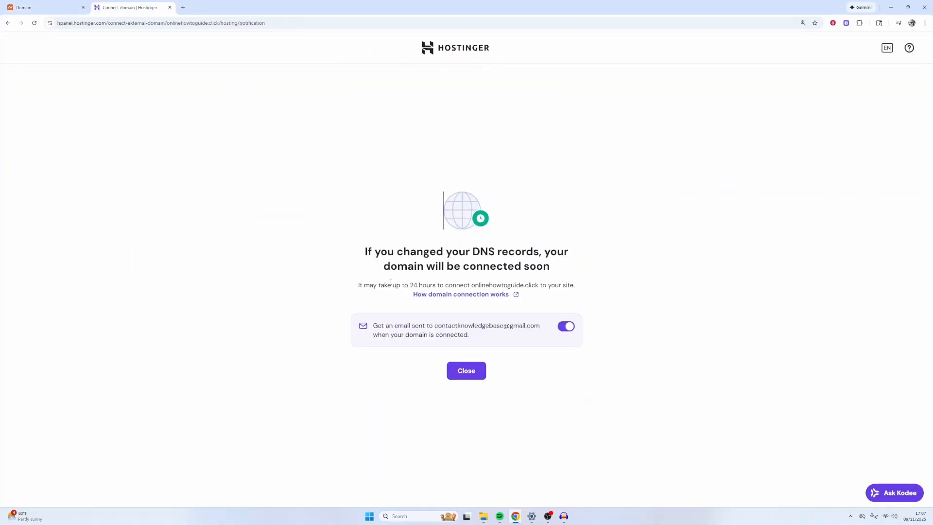
double_click(415, 285)
left_click(470, 374)
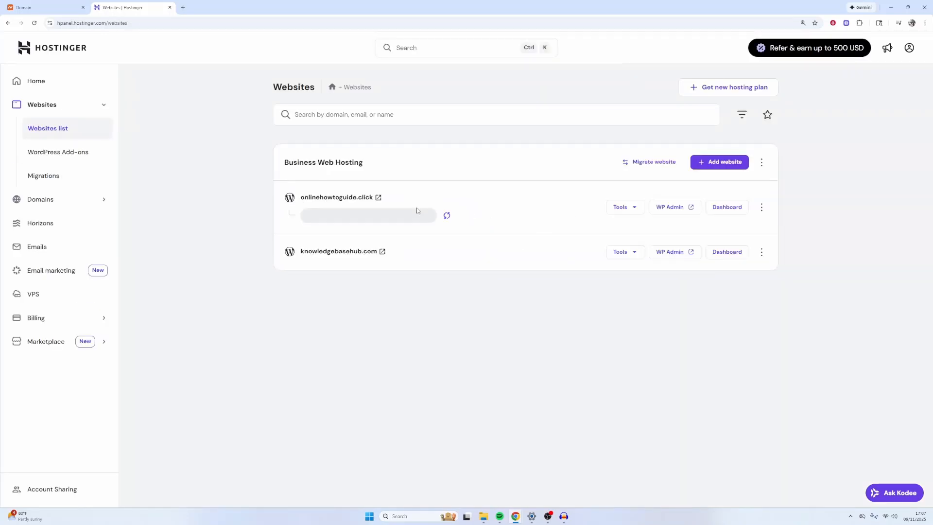
Step: Open the onlinehowtoguide.click site from the websites list to check which address it loads under, and close the opened site pages
left_click(344, 198)
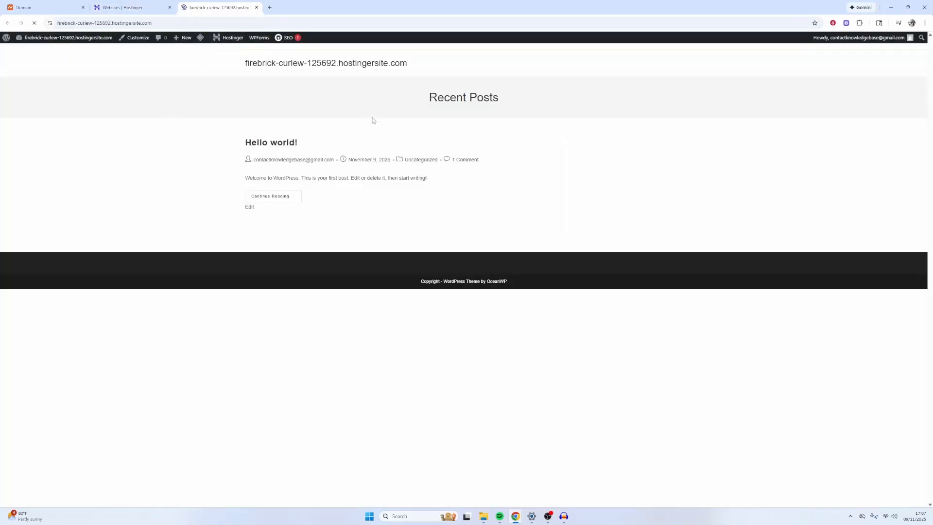
left_click(127, 7)
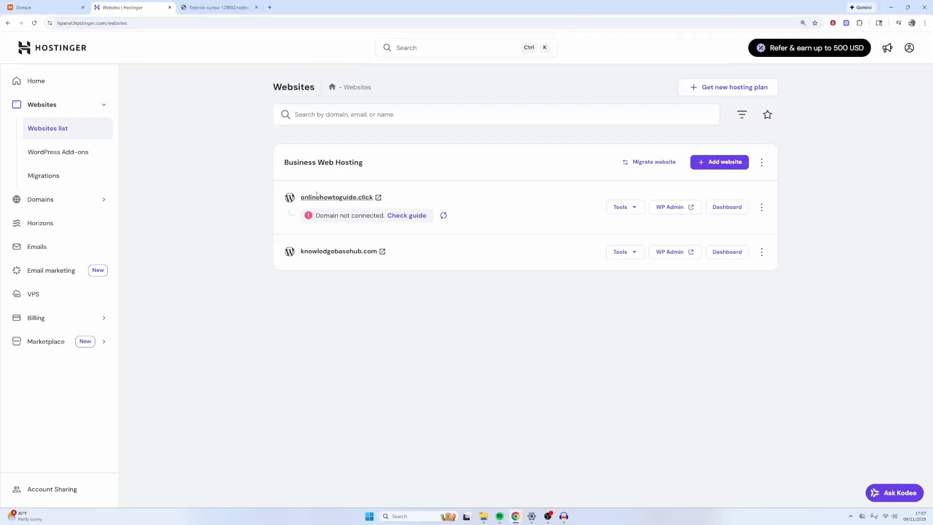
left_click(317, 194)
left_click(295, 6)
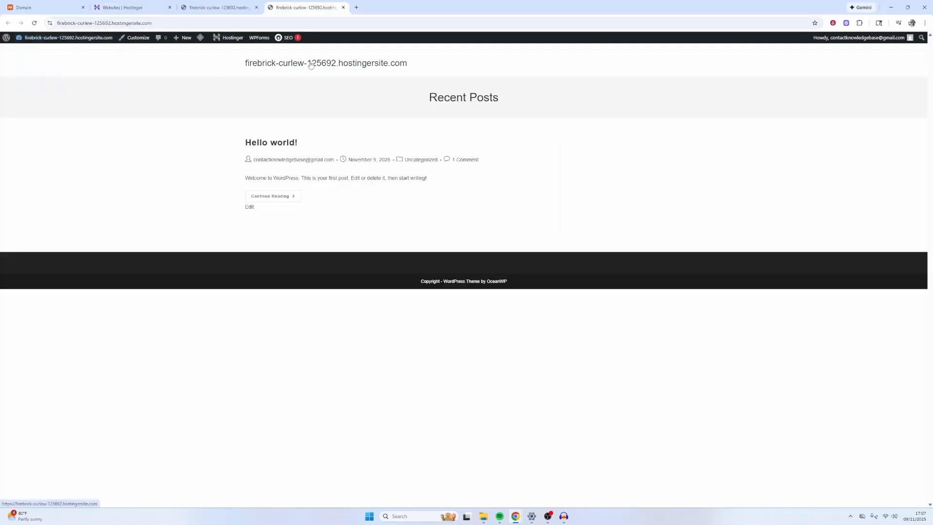
left_click(255, 3)
left_click(257, 7)
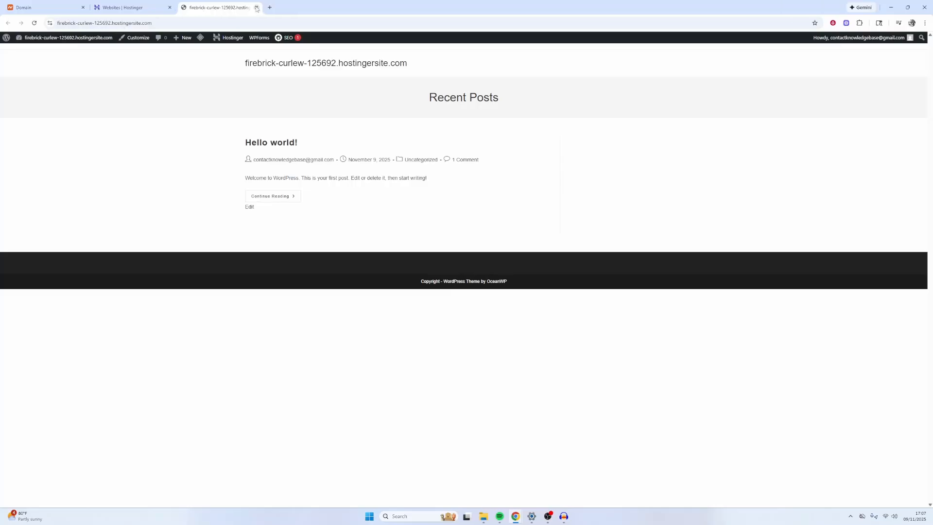
left_click(257, 7)
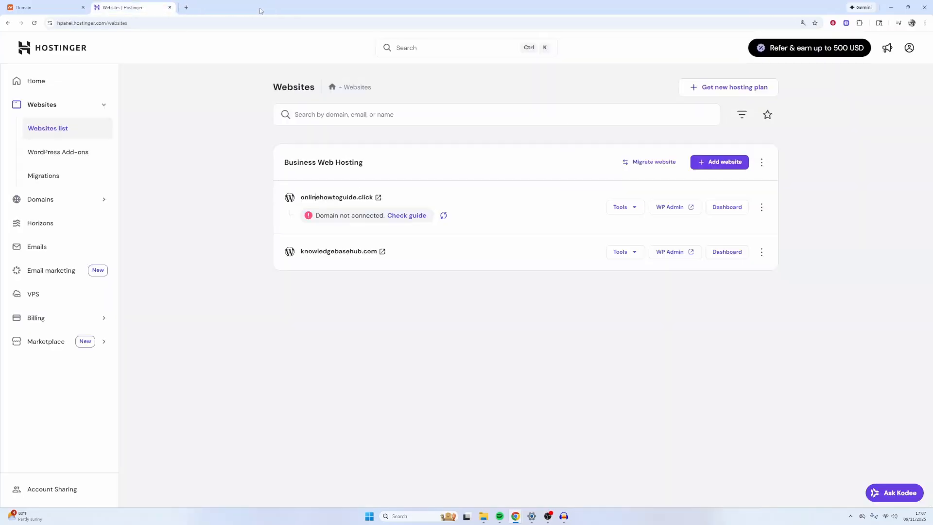